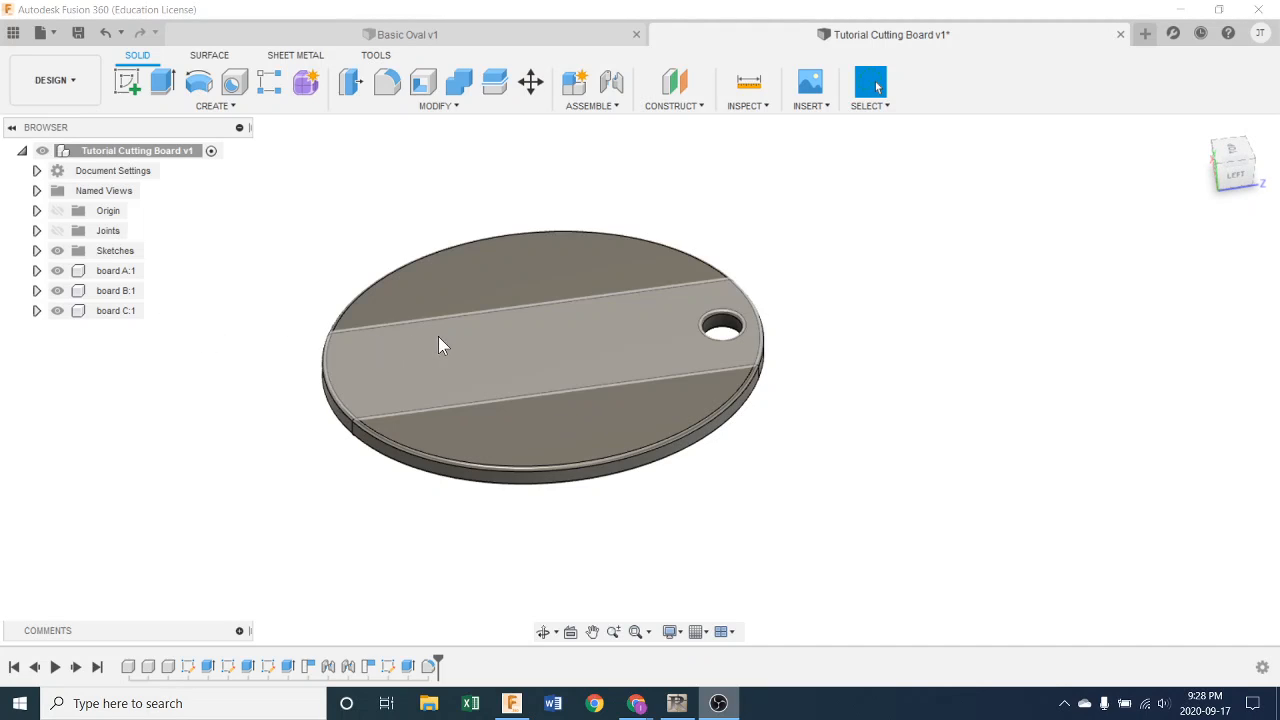
right_click(306, 211)
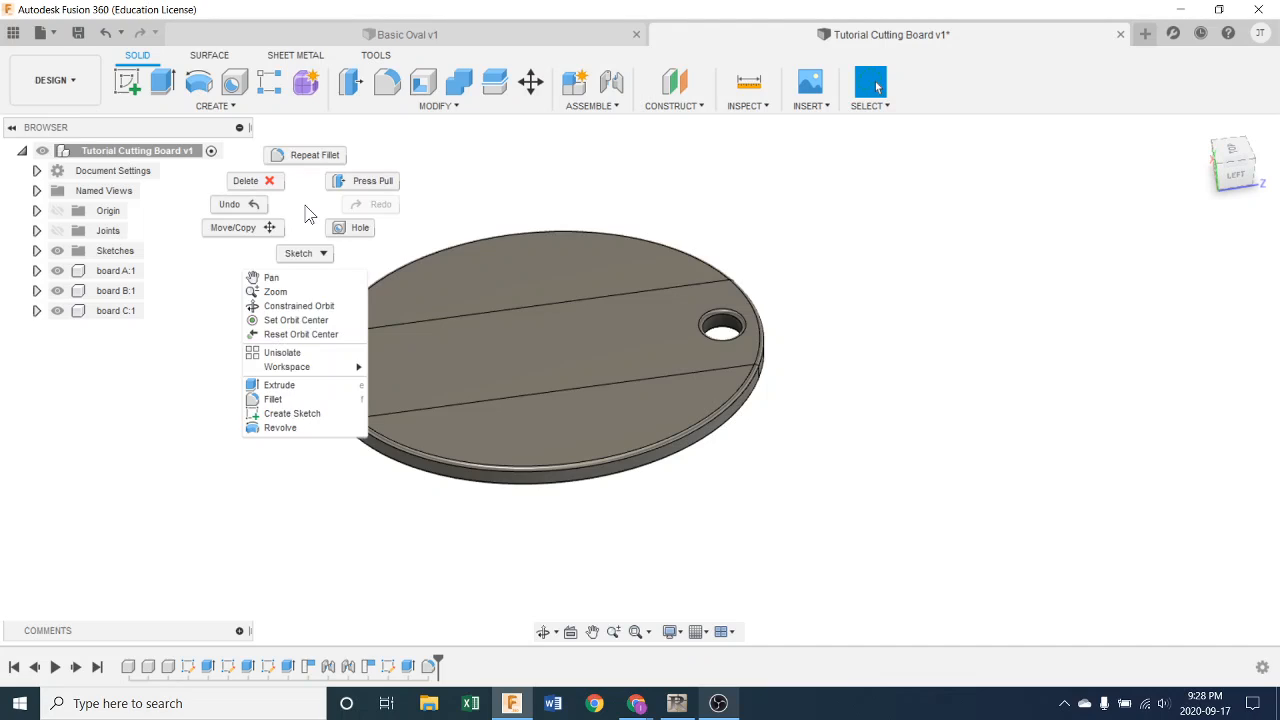
click(197, 310)
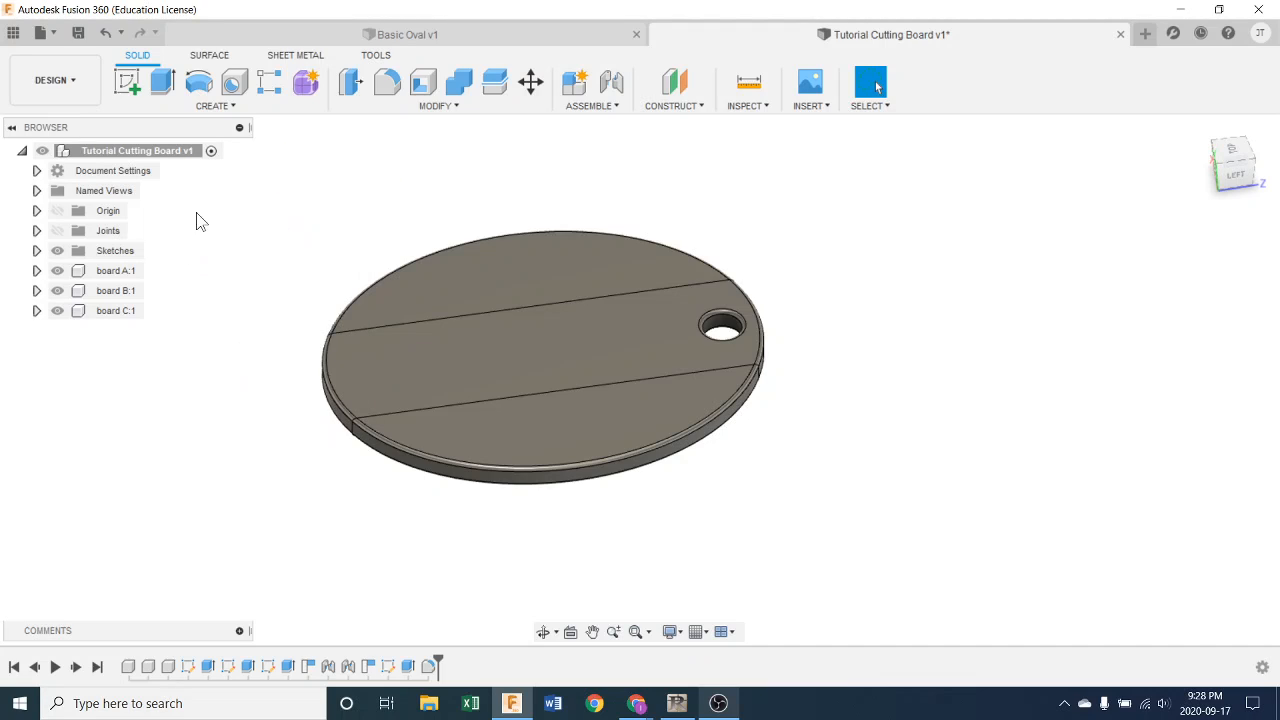
right_click(116, 155)
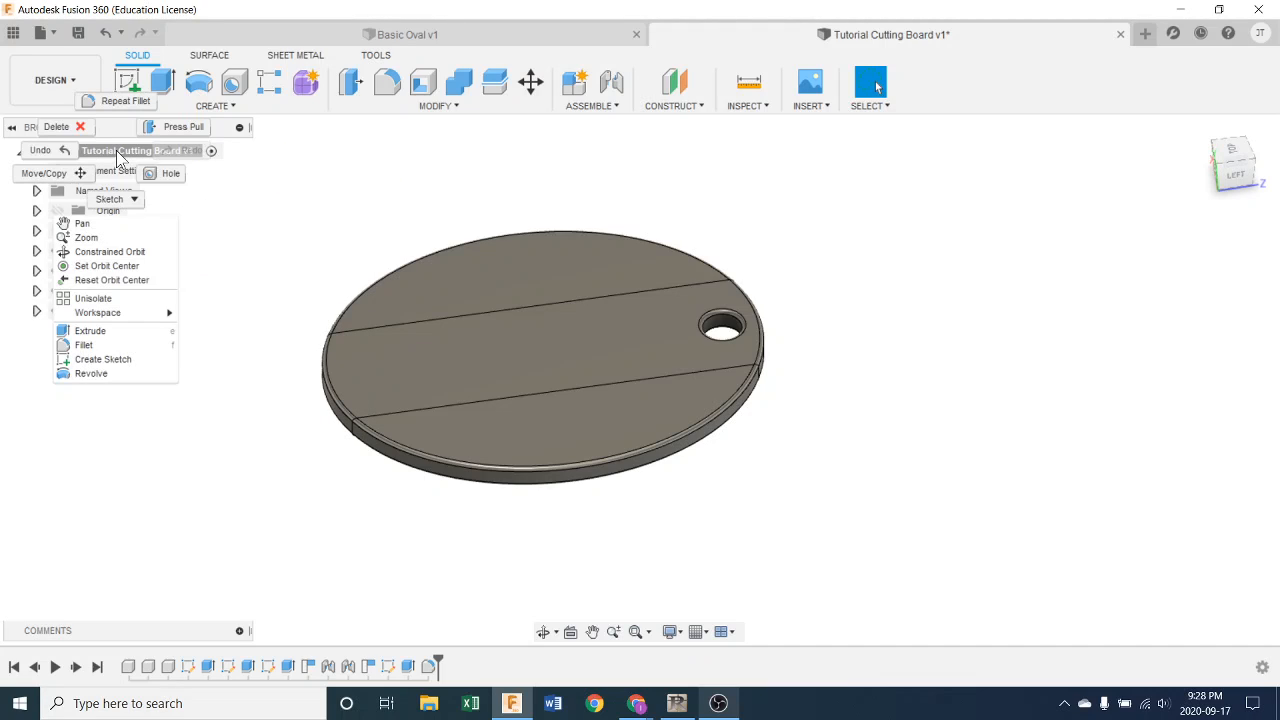
click(232, 214)
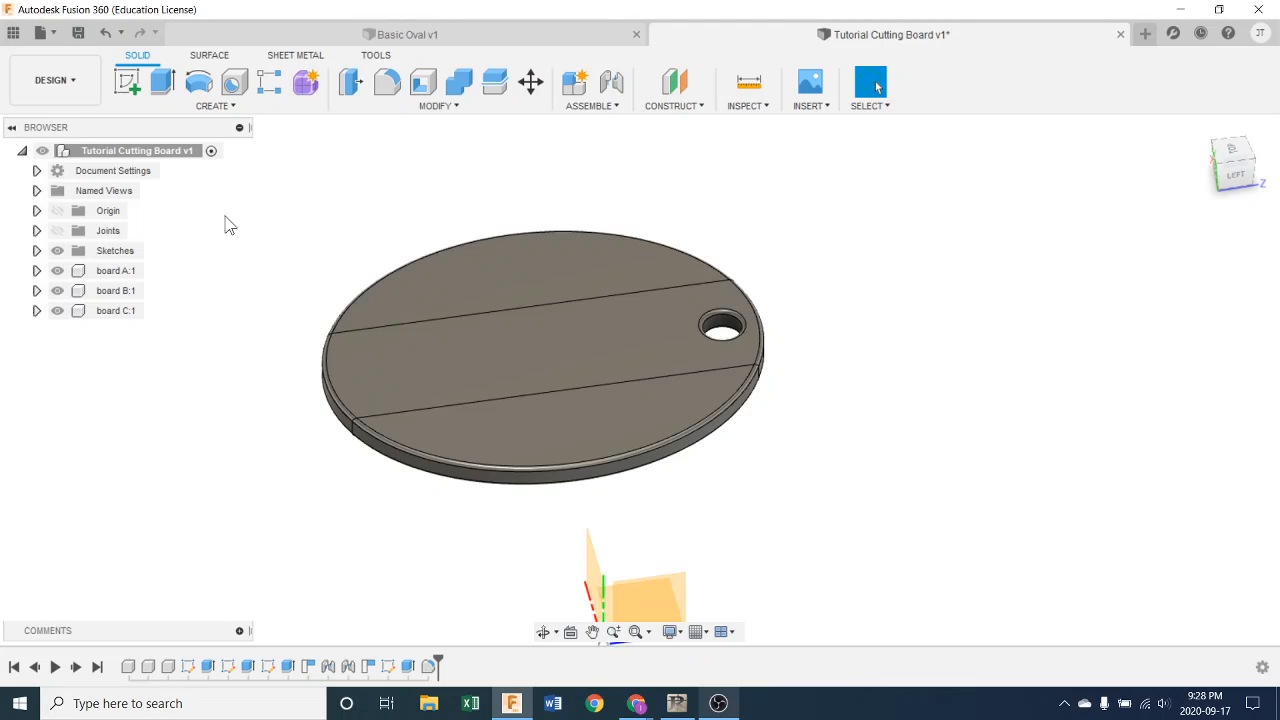
Open the appearance settings for the whole cutting board and find the Wood appearances in the library
right_click(146, 158)
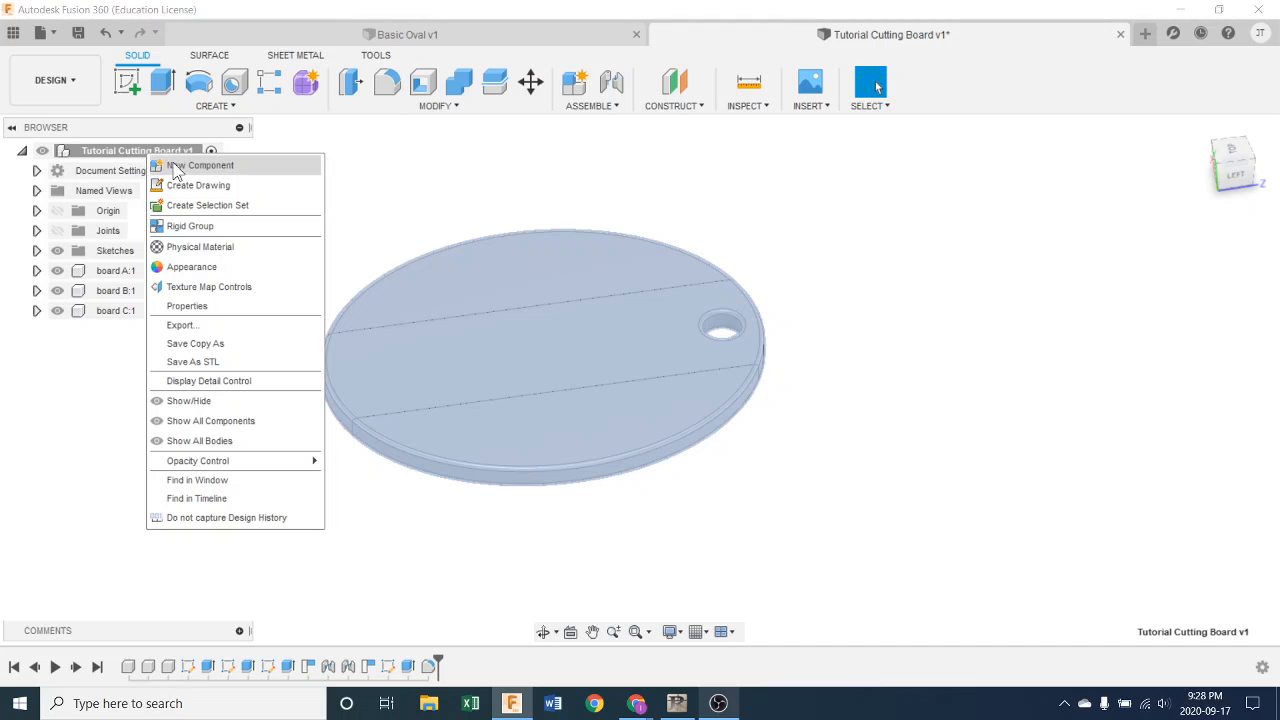
click(220, 274)
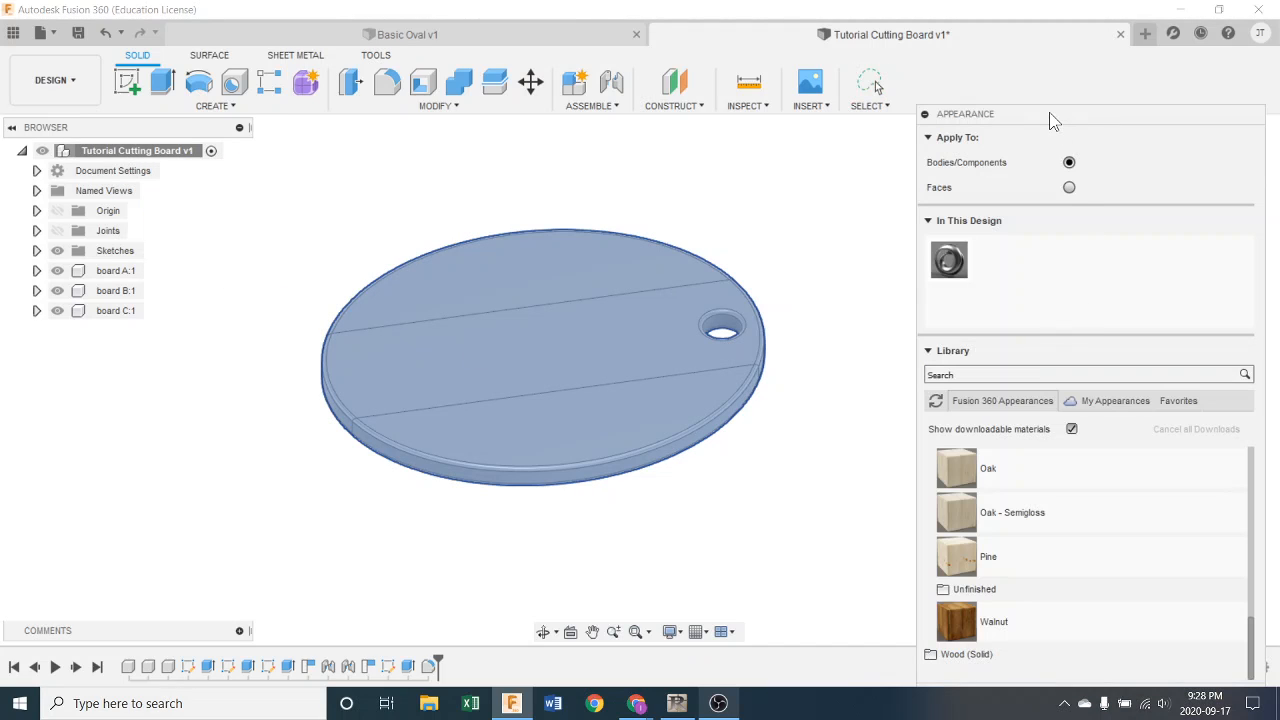
drag(1049, 112, 1000, 46)
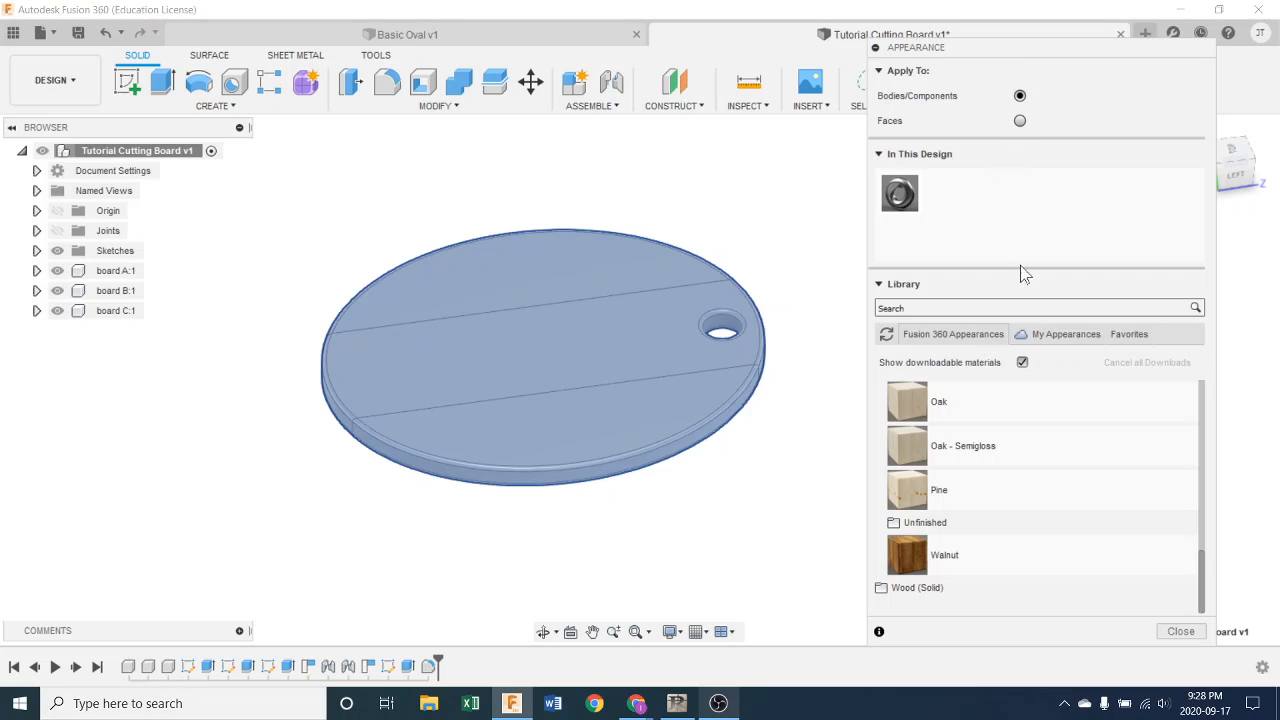
drag(1203, 572, 1203, 398)
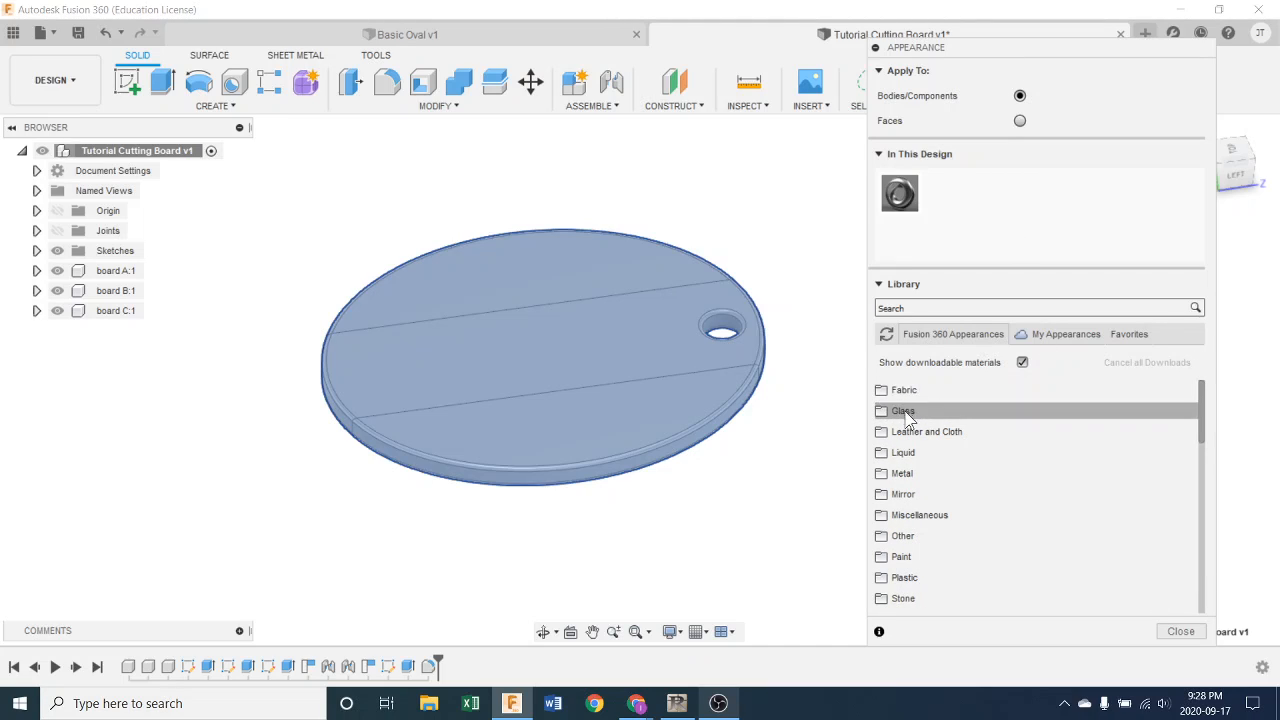
scroll(927, 509, down, 2)
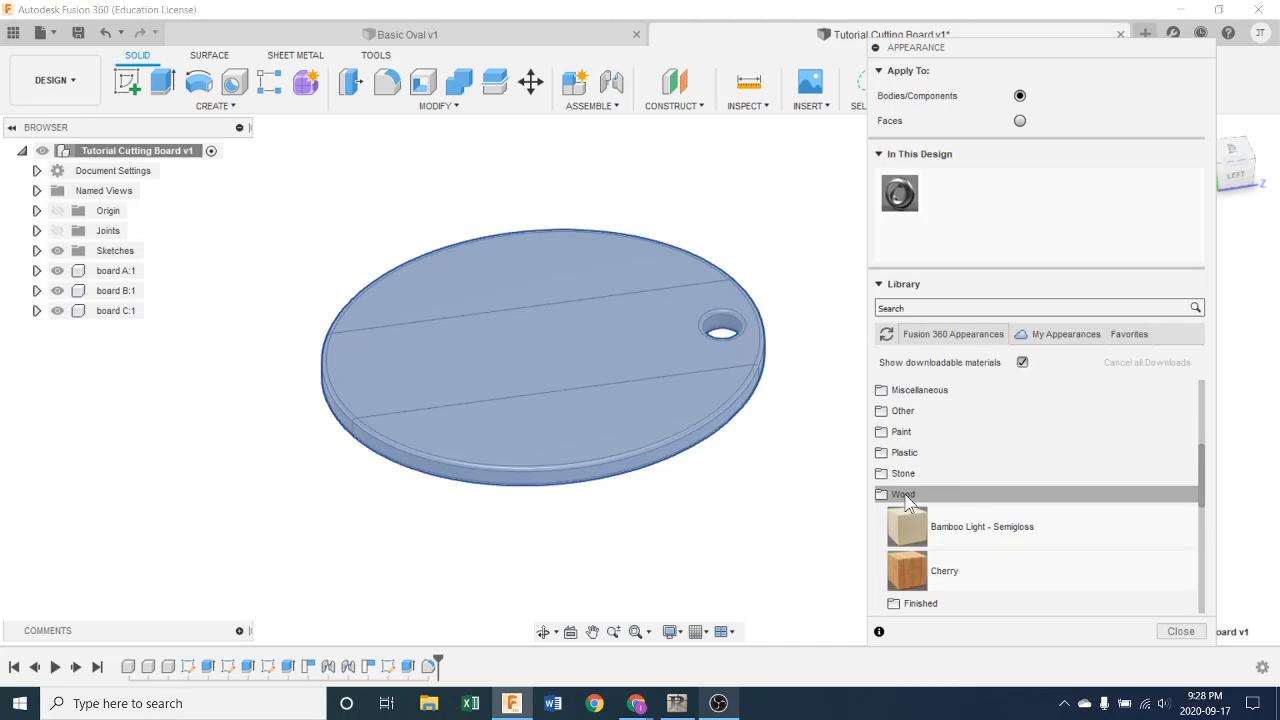
scroll(912, 500, down, 1)
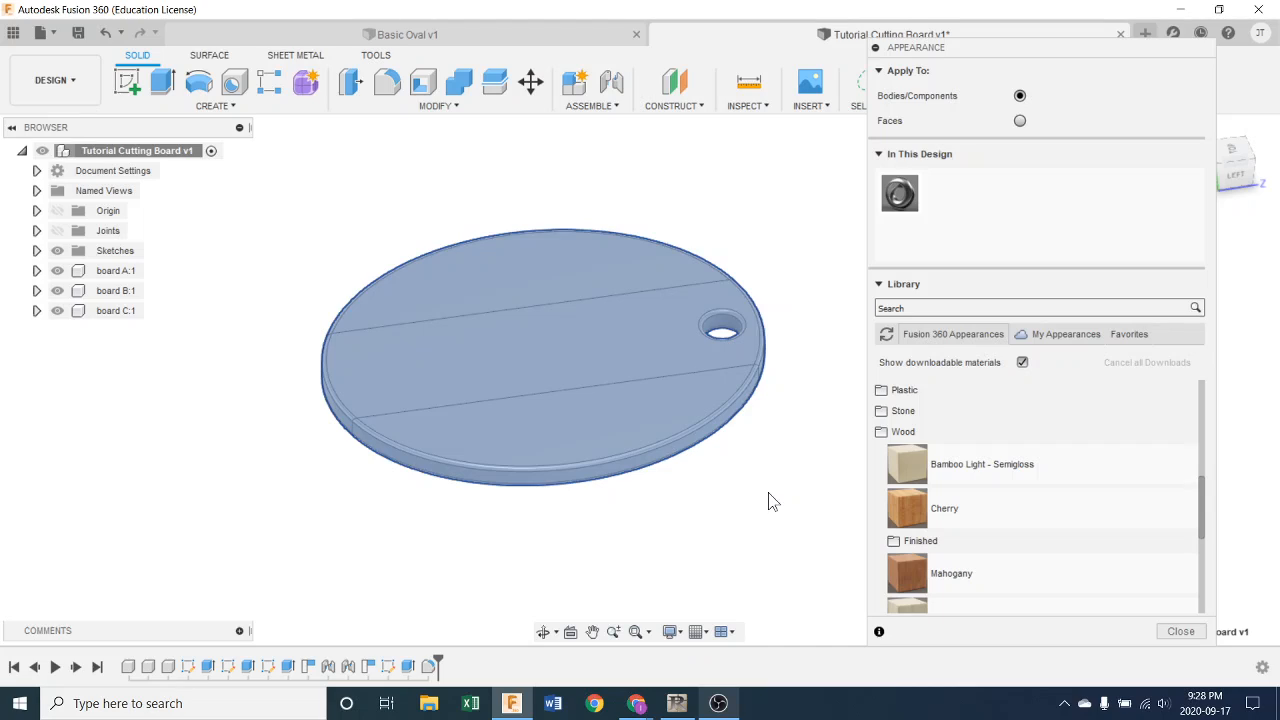
scroll(936, 470, down, 1)
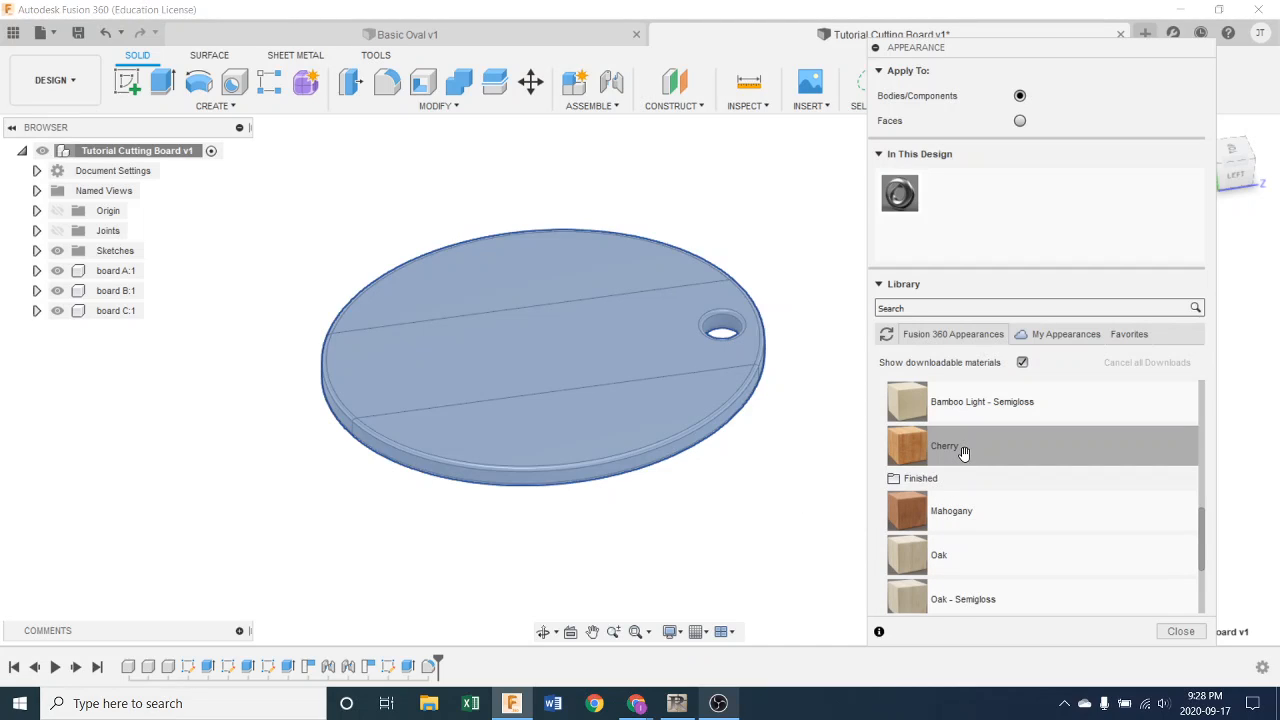
Apply the Cherry appearance to the two outer boards and Bamboo Light - Semigloss to the middle board
drag(958, 451, 703, 418)
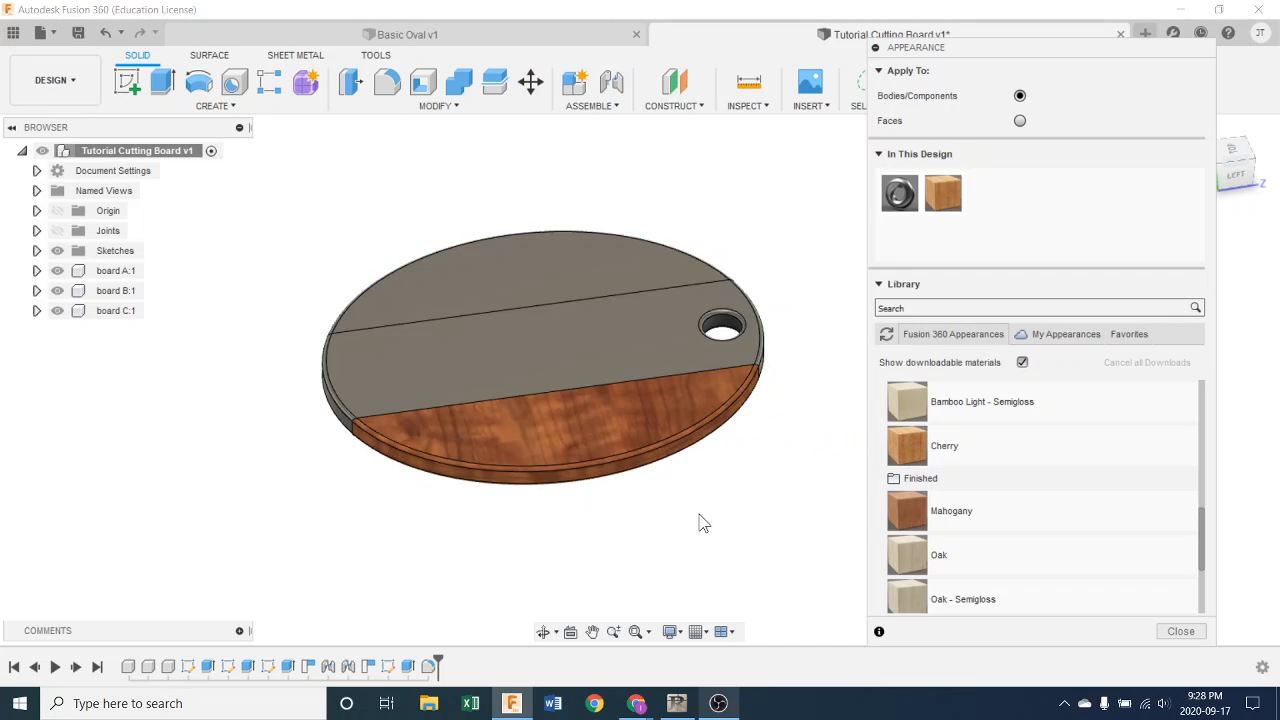
drag(977, 449, 658, 272)
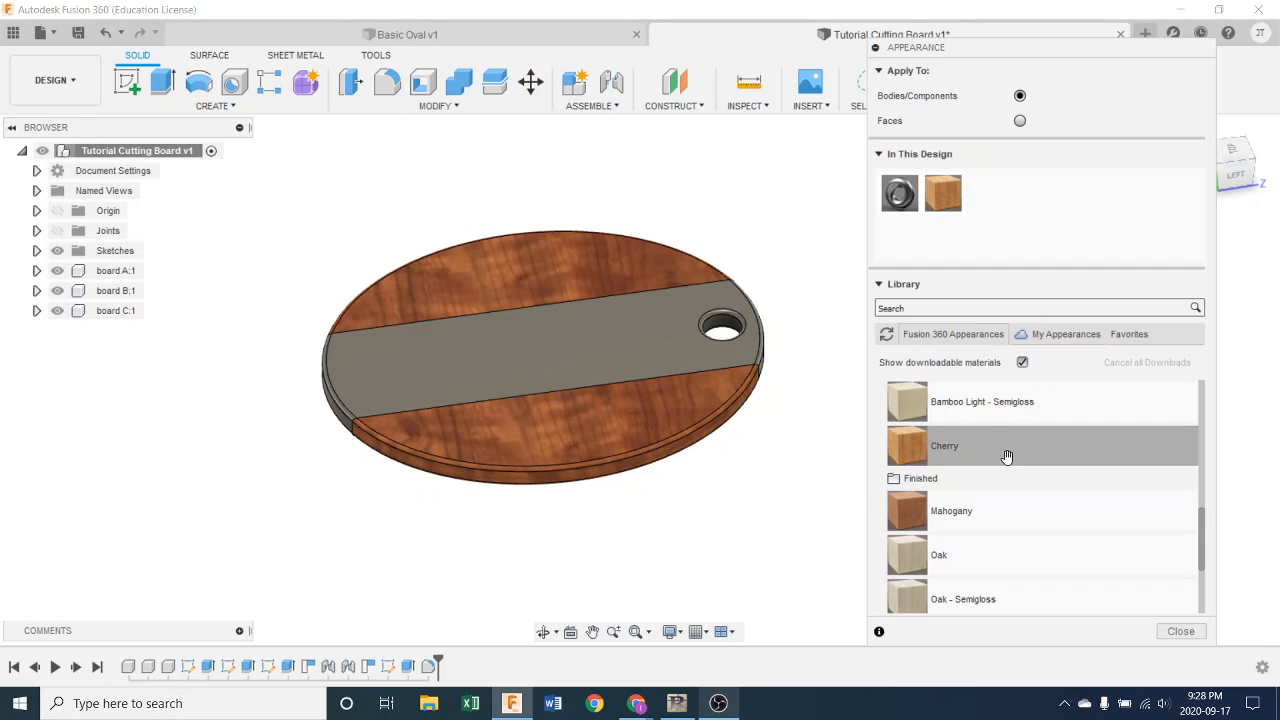
drag(1007, 454, 637, 340)
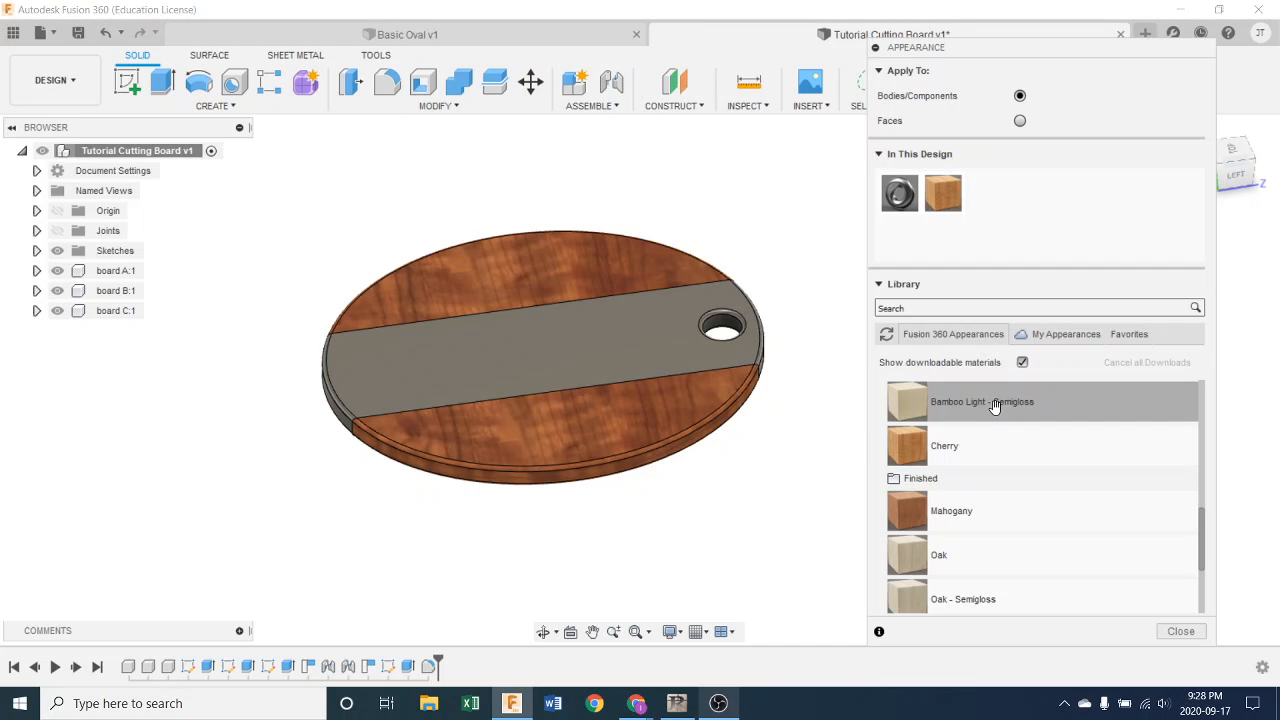
drag(995, 403, 650, 348)
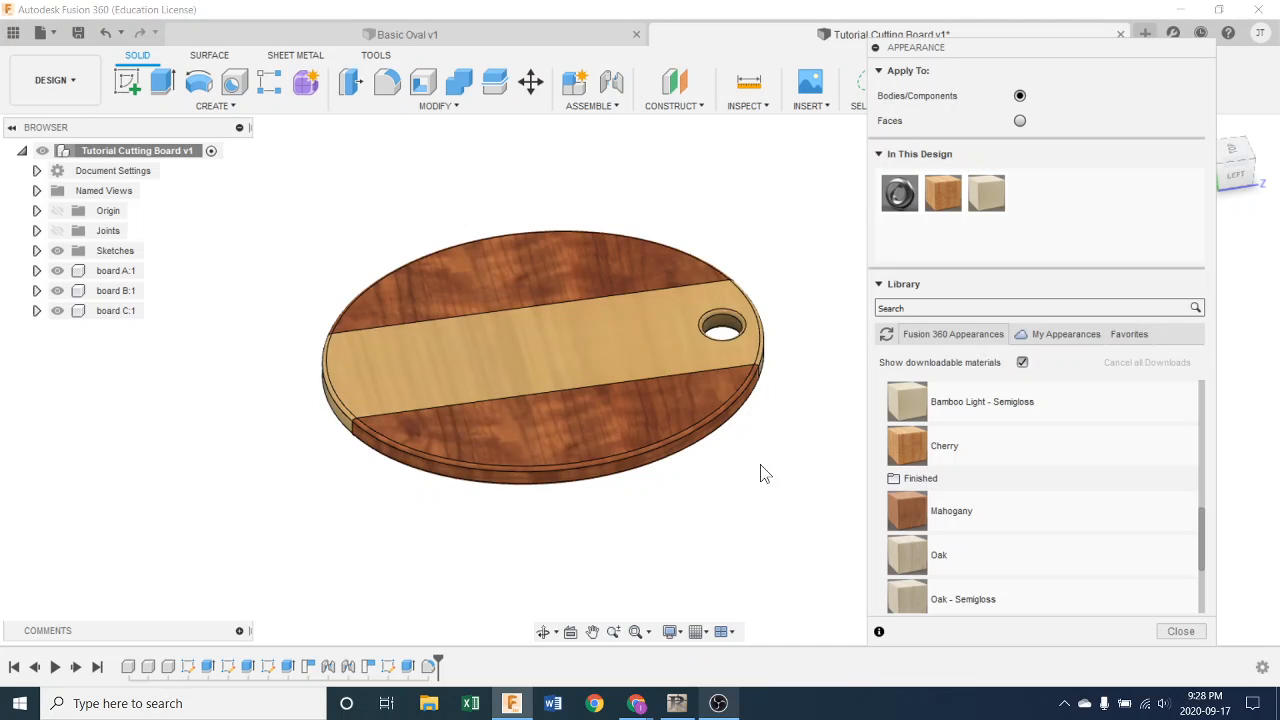
shift+middle_drag(728, 510, 352, 508)
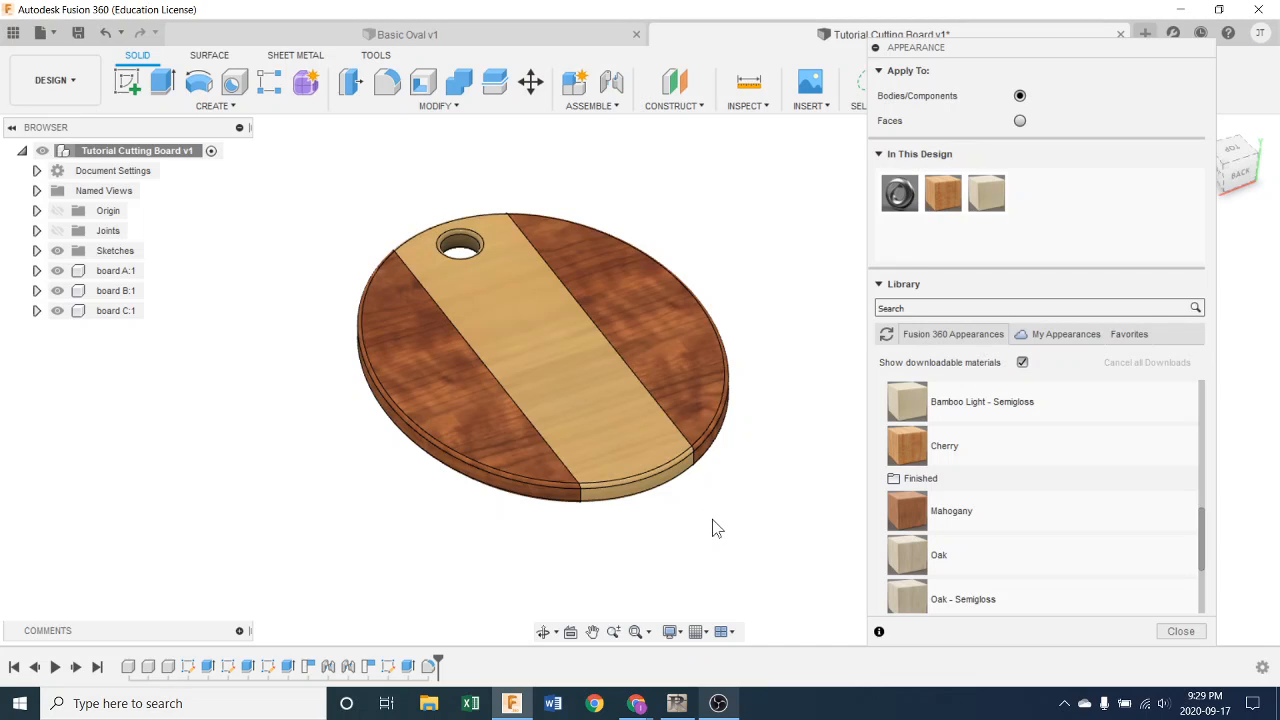
shift+middle_drag(714, 536, 535, 561)
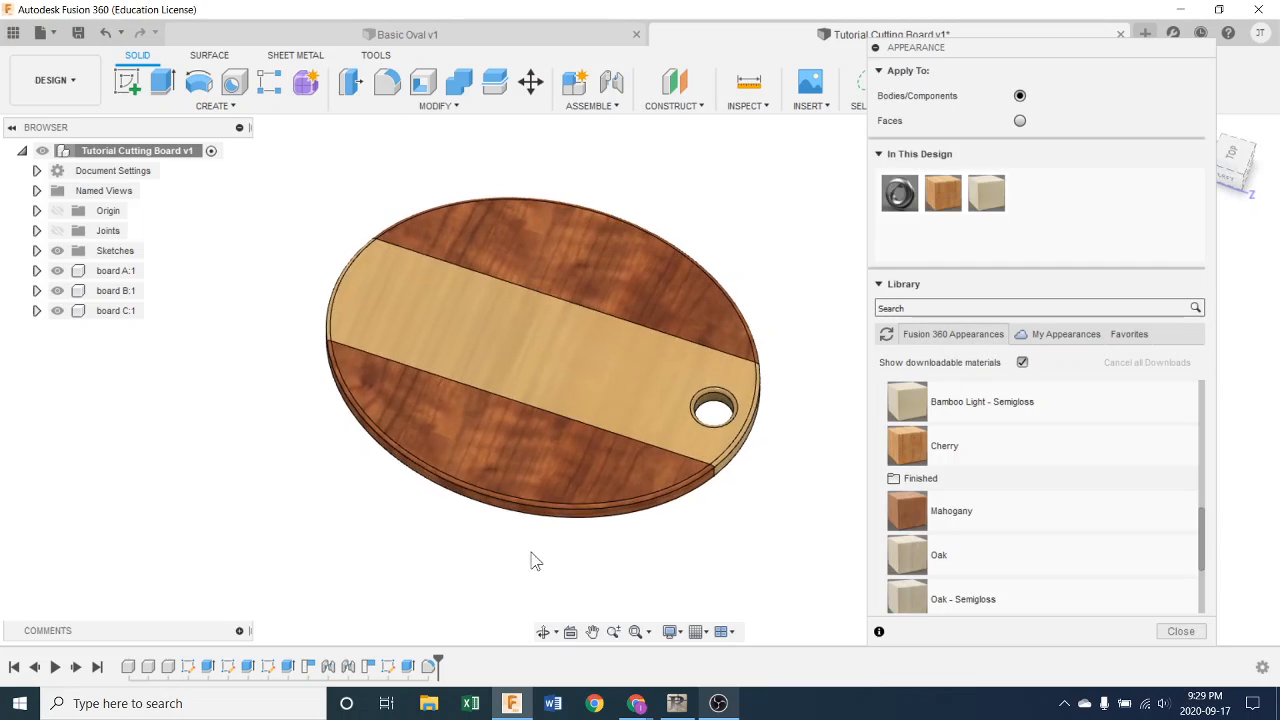
click(1189, 632)
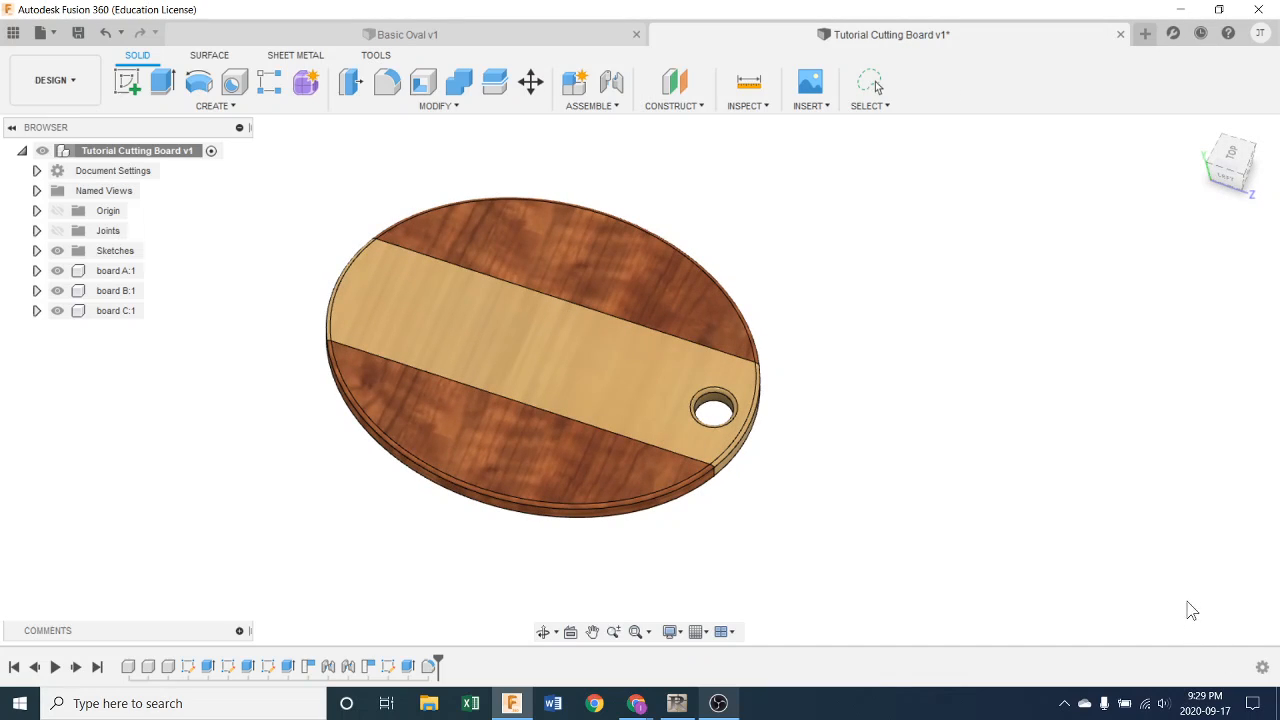
View the cutting board from the top and reopen the appearance settings for the whole design
click(1235, 163)
middle_drag(957, 457, 957, 332)
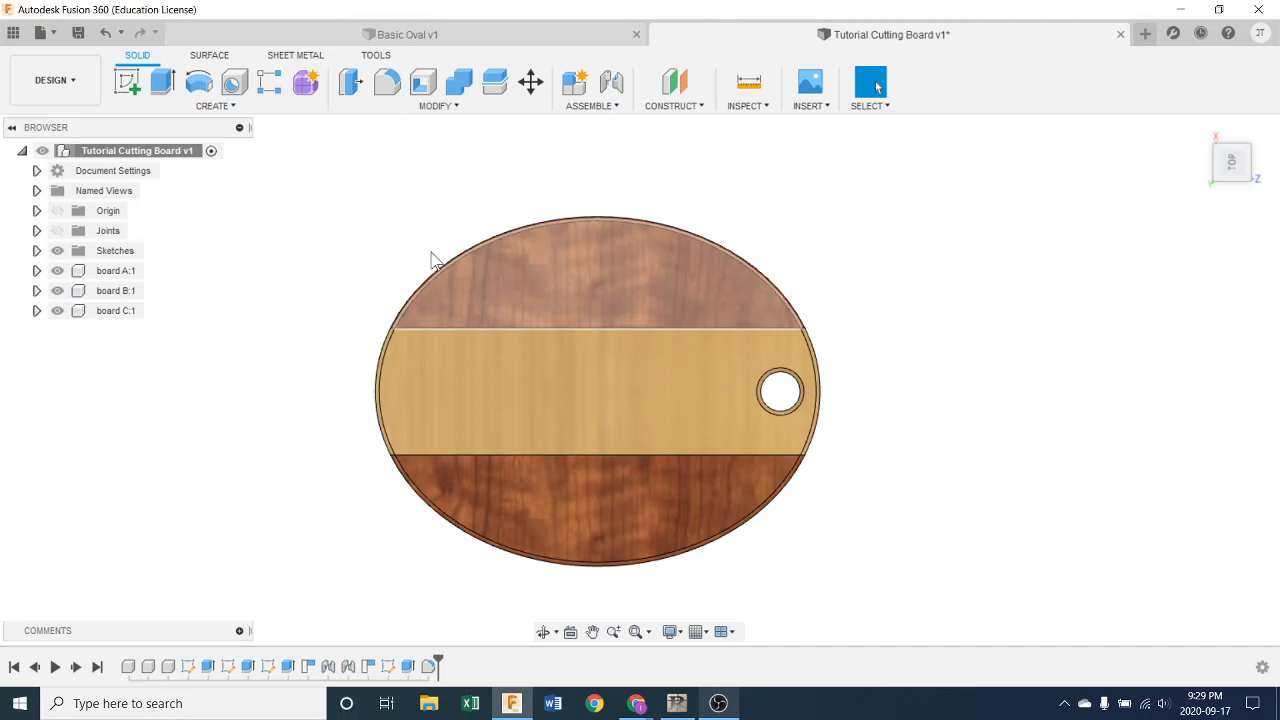
right_click(161, 150)
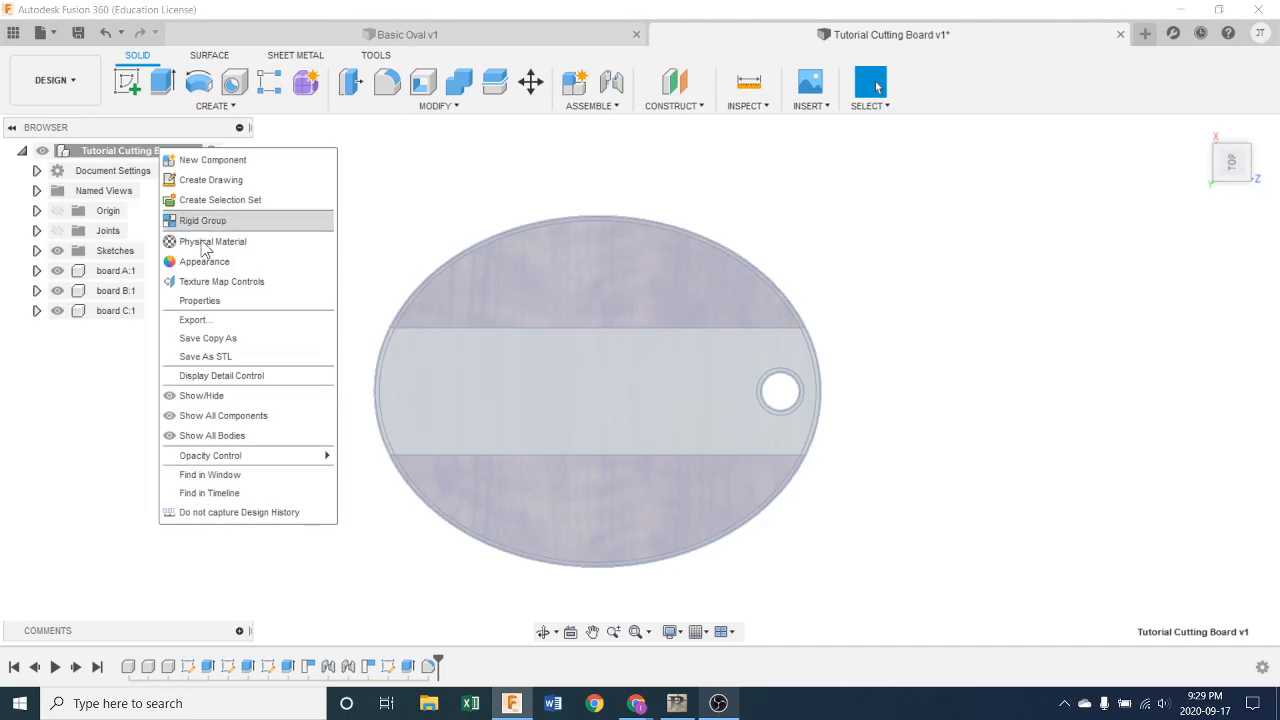
click(204, 261)
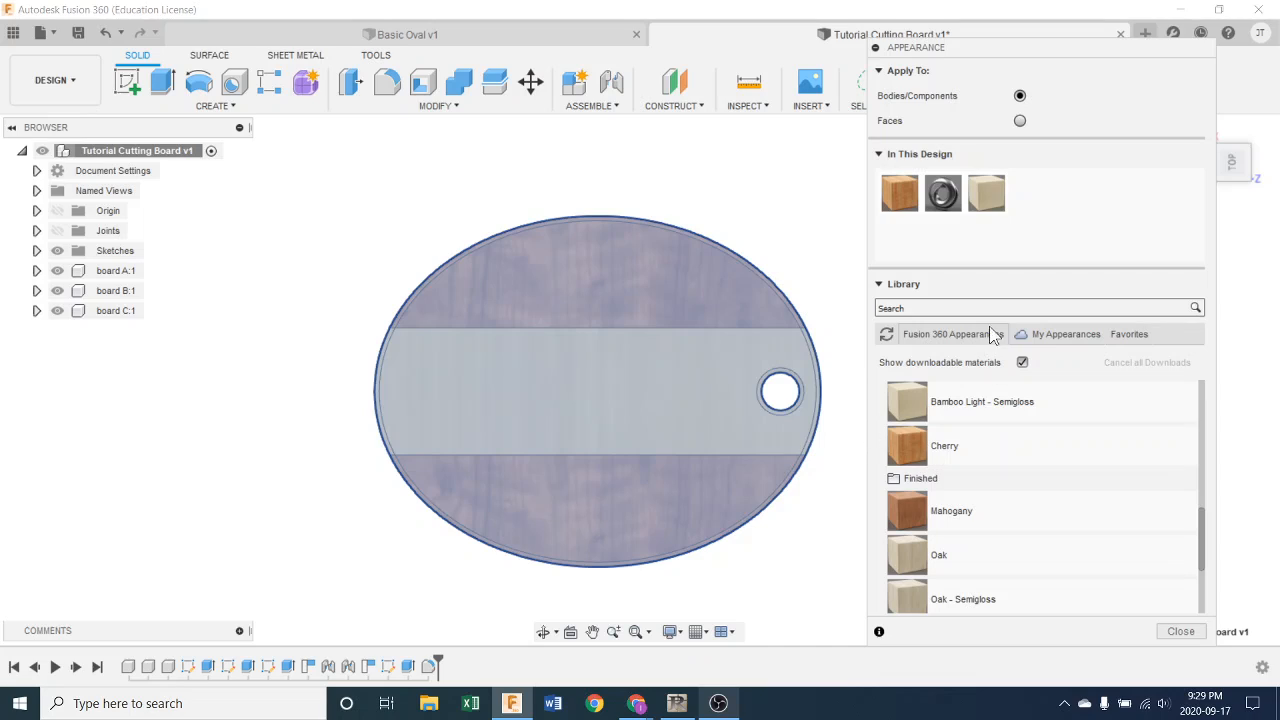
right_click(898, 208)
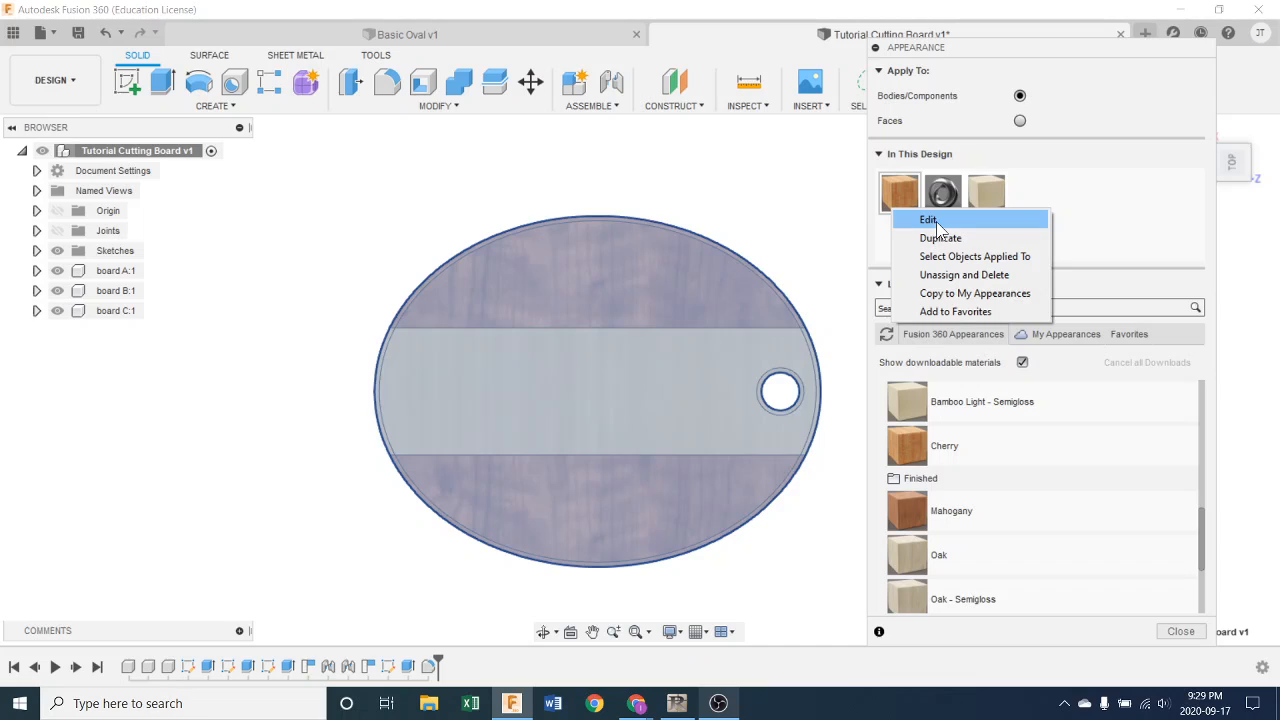
click(933, 224)
click(828, 236)
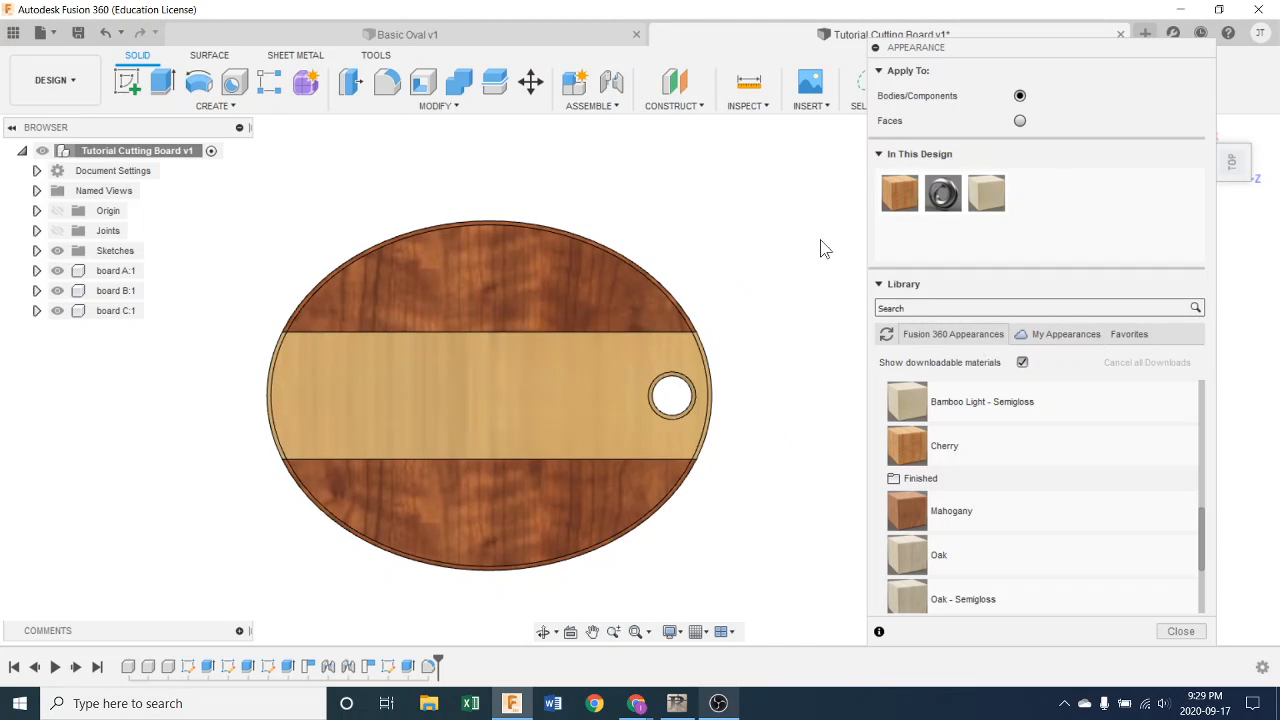
Edit the design's Cherry appearance to a scale of 42 and a rotation of 92
right_click(910, 205)
click(944, 216)
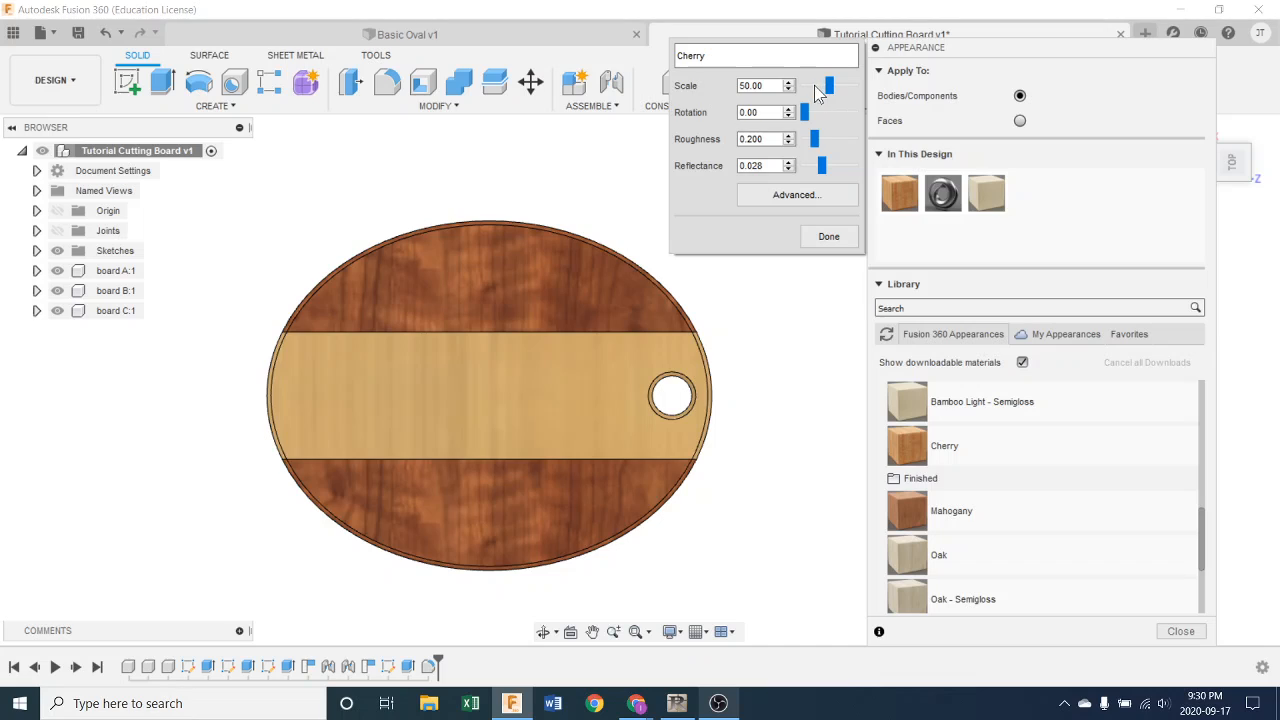
drag(828, 85, 817, 112)
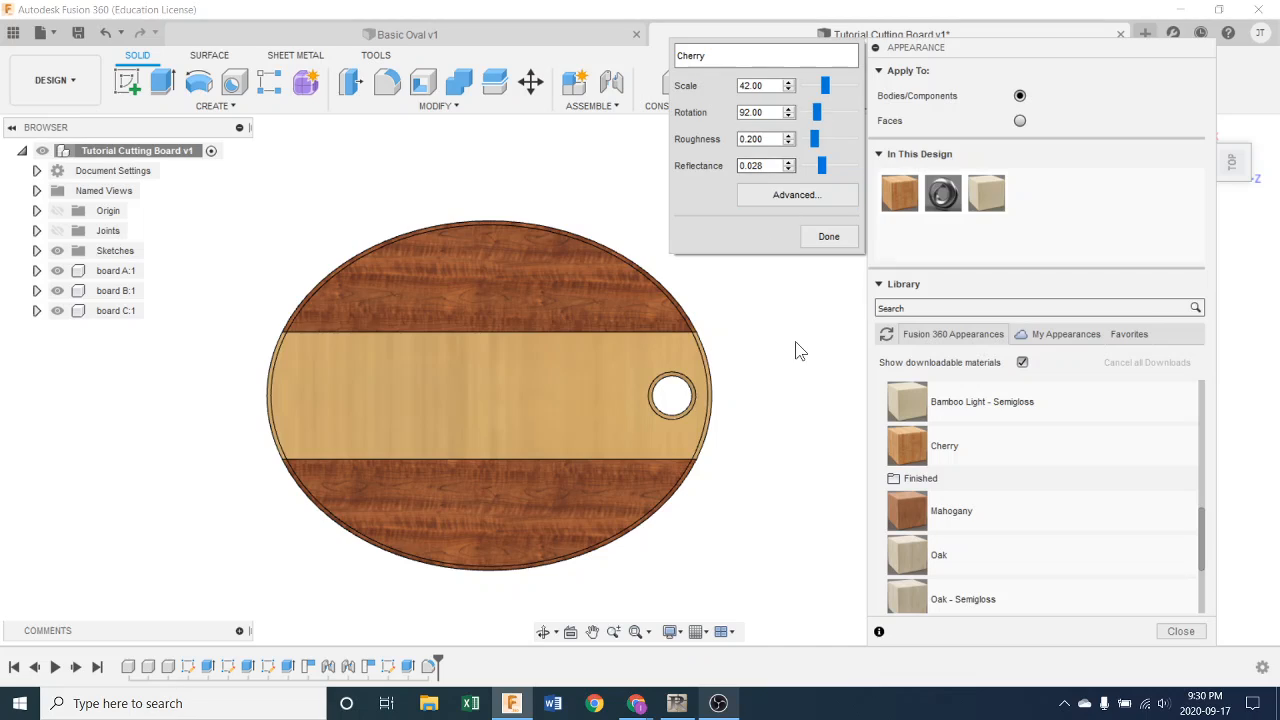
click(829, 238)
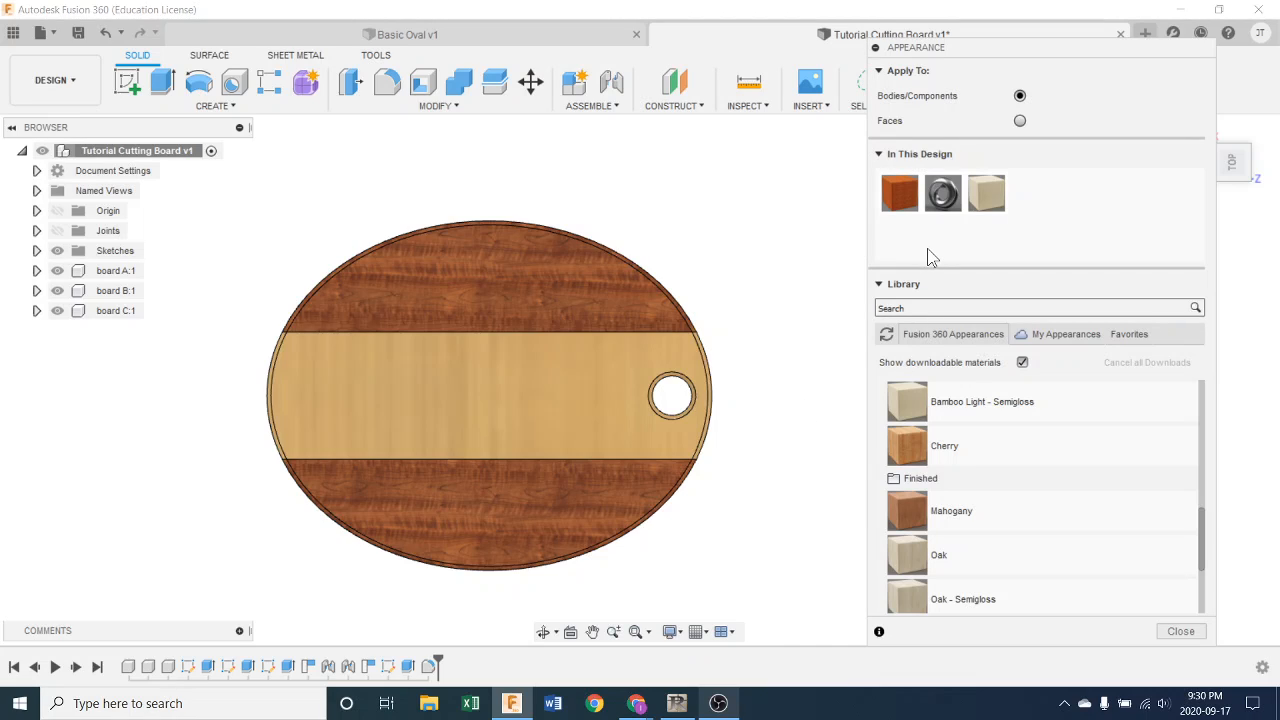
Rotate the Bamboo Light - Semigloss appearance to 92 and finish the appearance editing
right_click(982, 203)
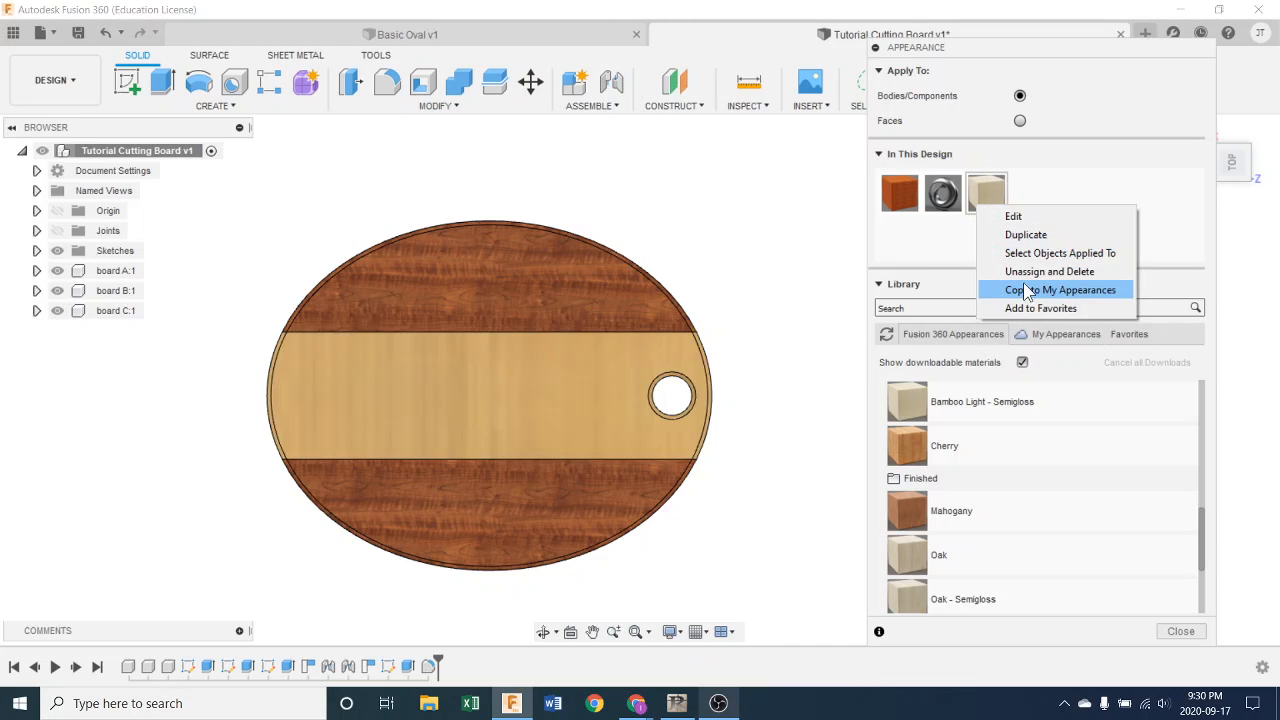
click(1018, 217)
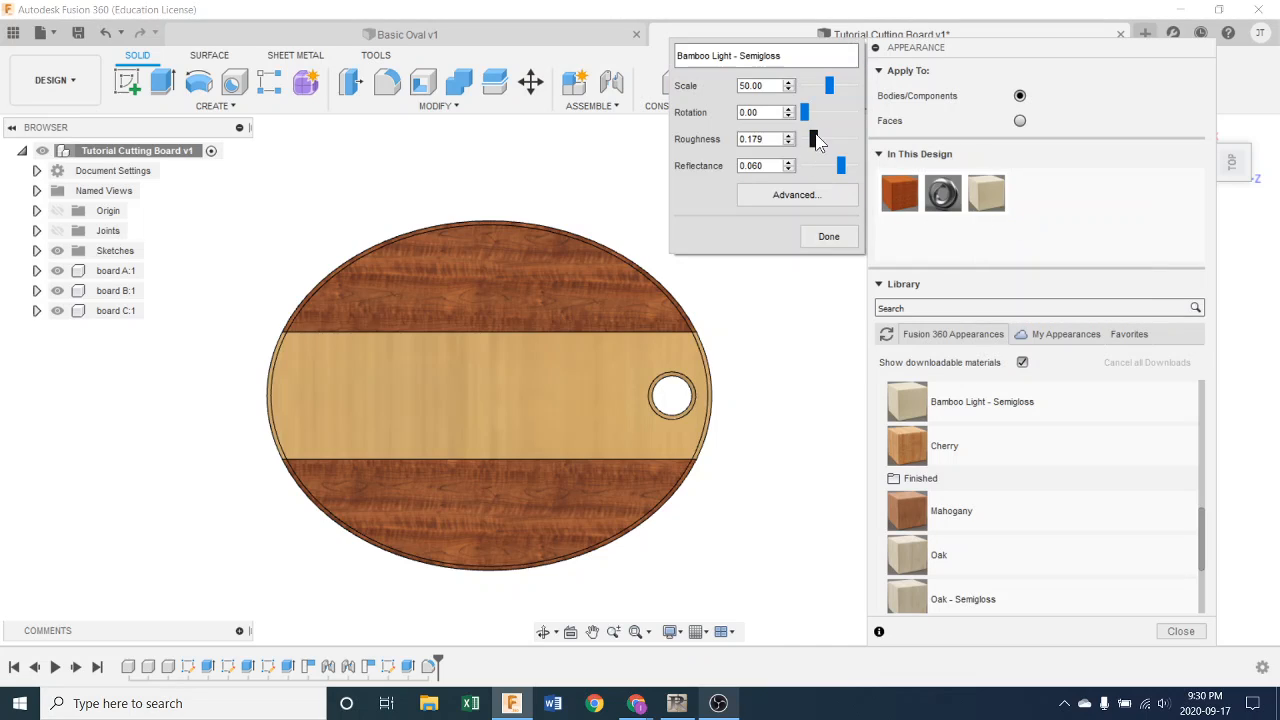
drag(810, 118, 817, 114)
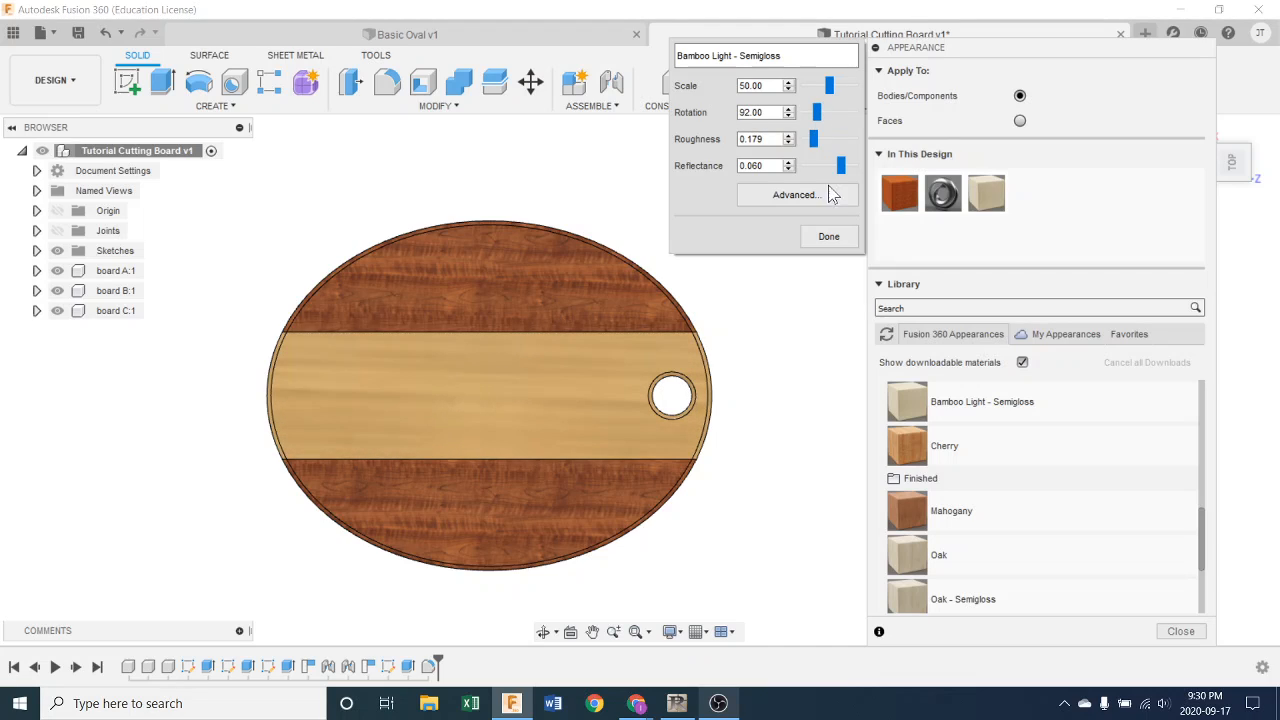
click(826, 238)
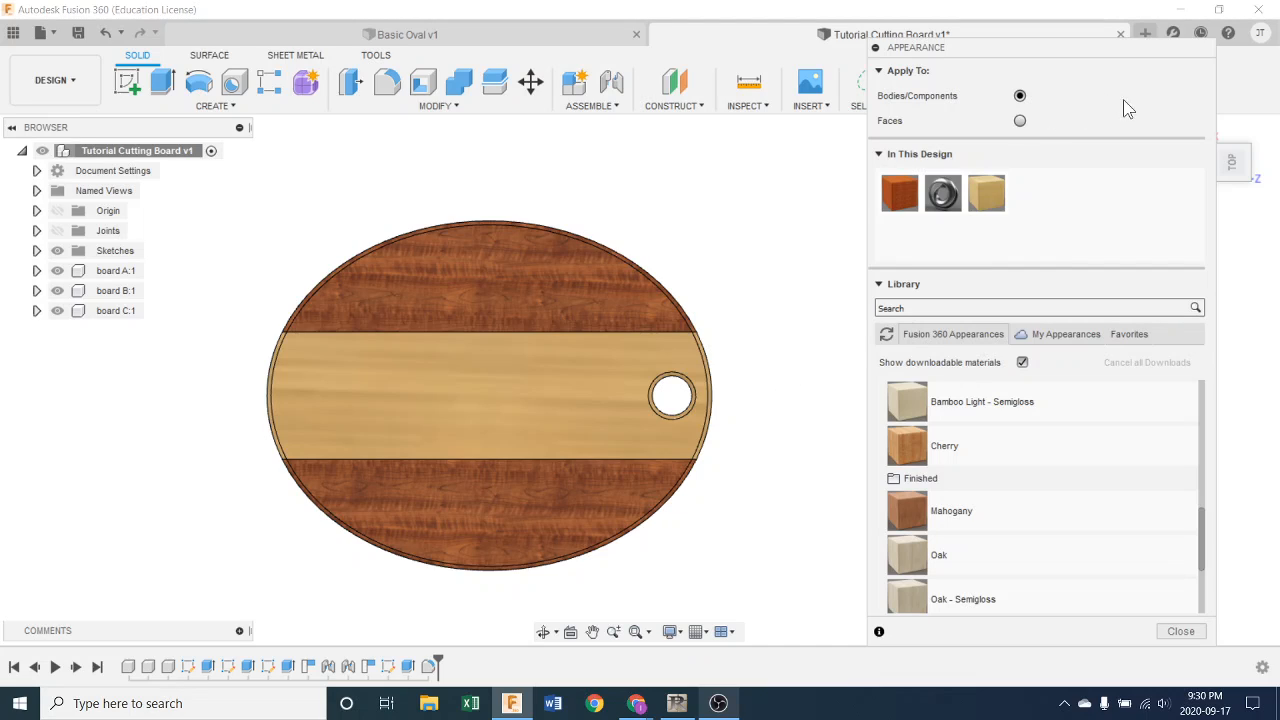
click(1181, 631)
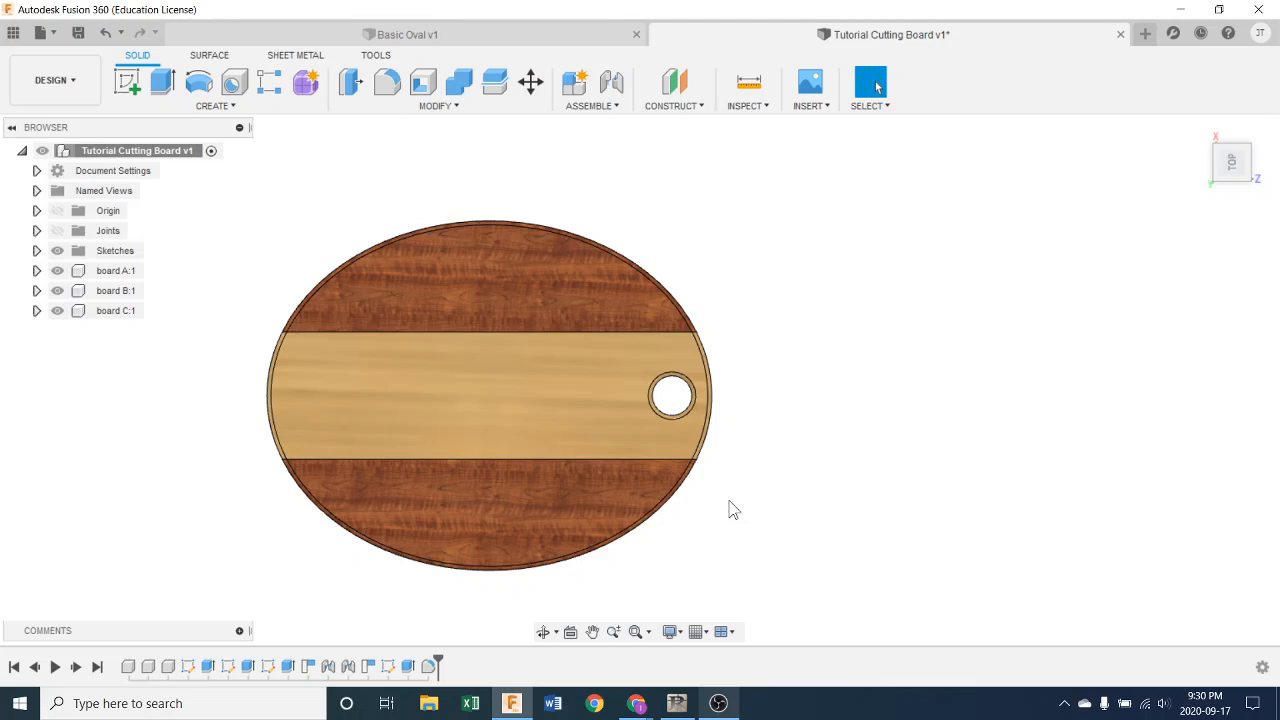
Examine the wood grain on the cutting board's underside, top face and edges
middle_drag(769, 483, 897, 440)
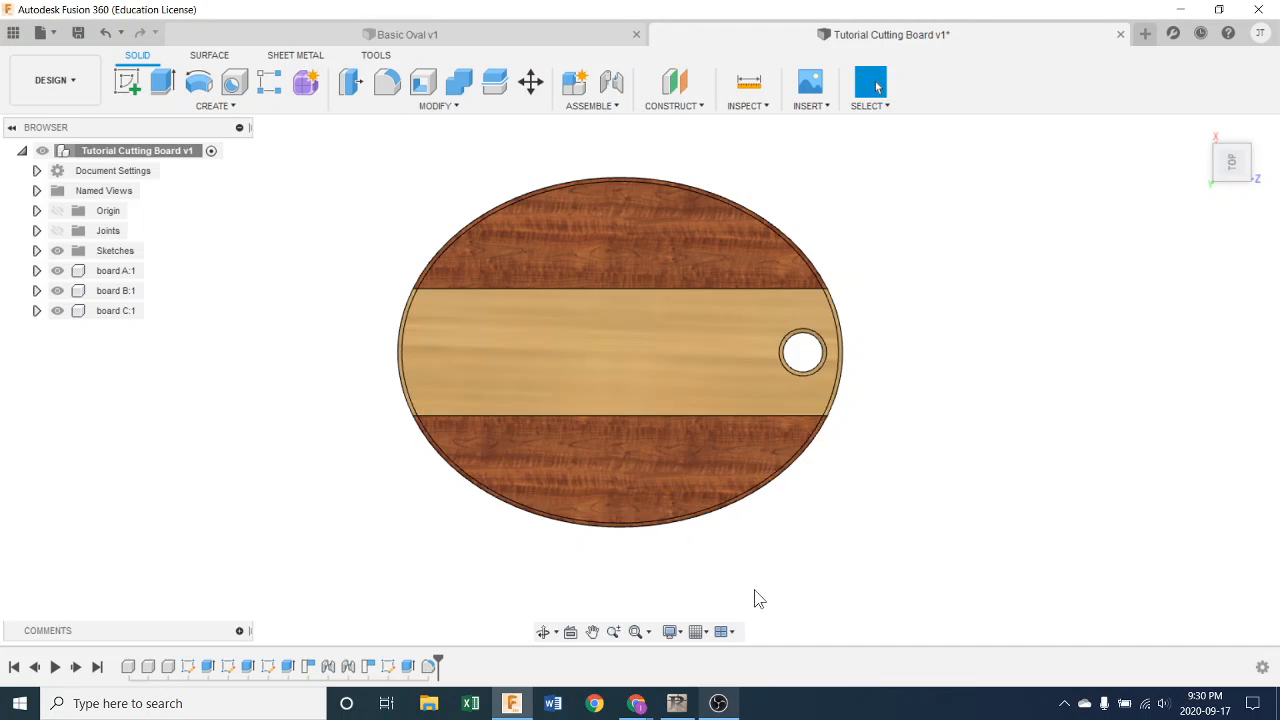
shift+middle_drag(757, 594, 757, 340)
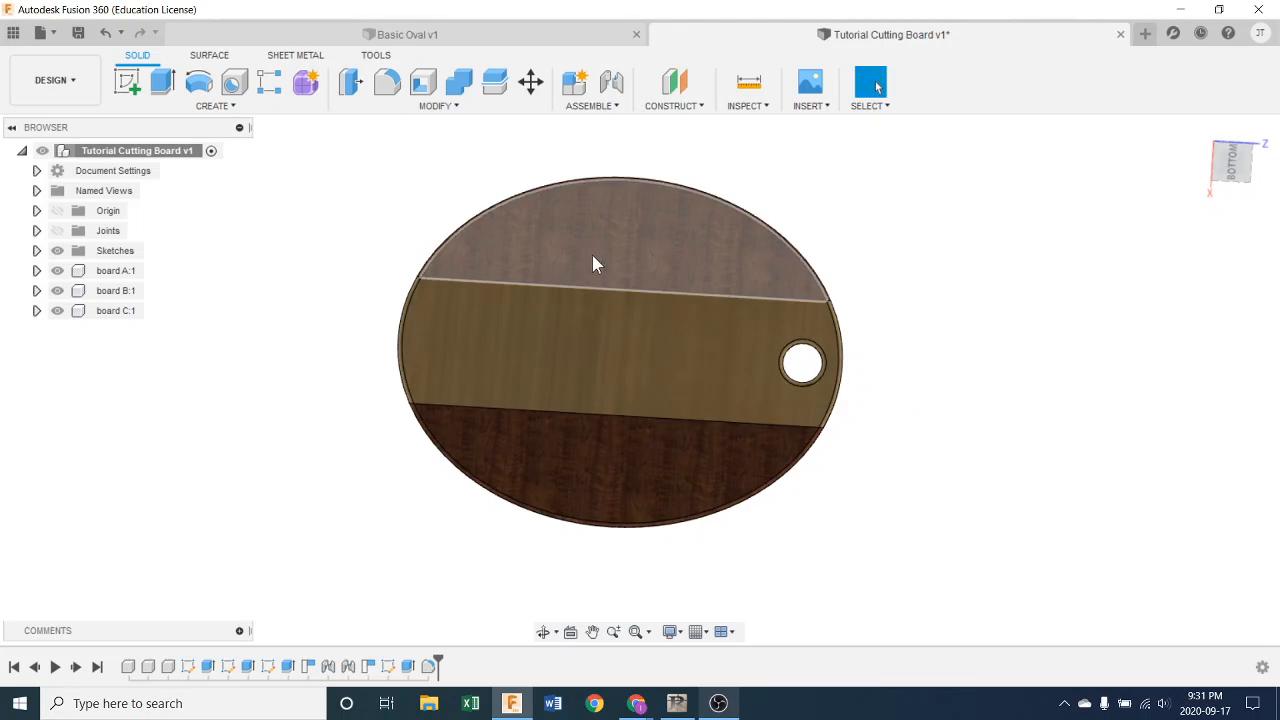
shift+middle_drag(640, 365, 655, 641)
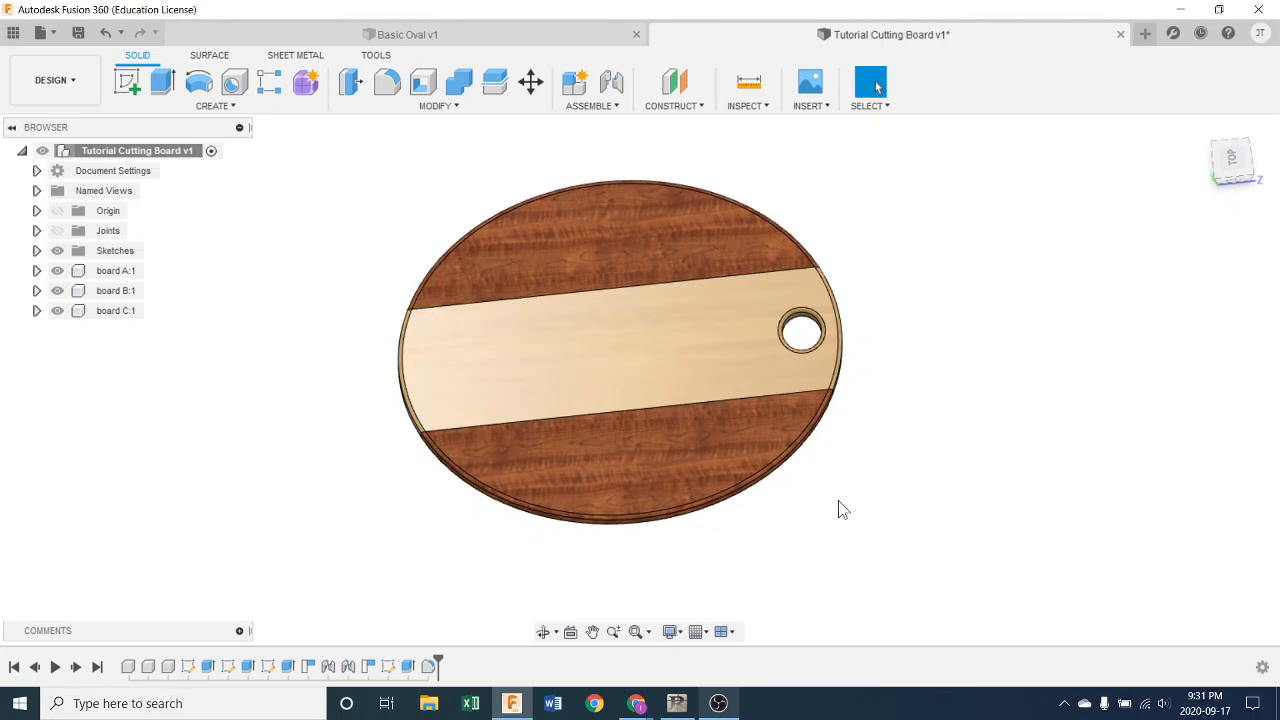
shift+middle_drag(926, 512, 960, 446)
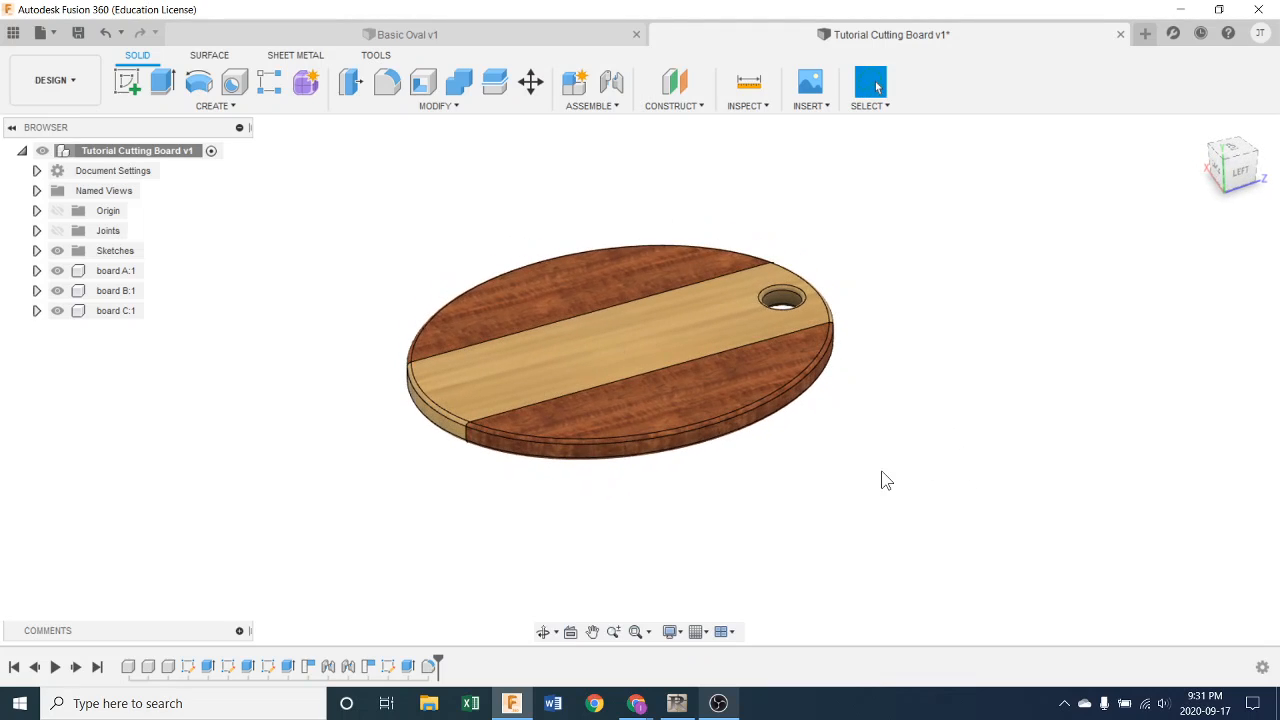
scroll(865, 480, up, 1)
scroll(548, 256, up, 2)
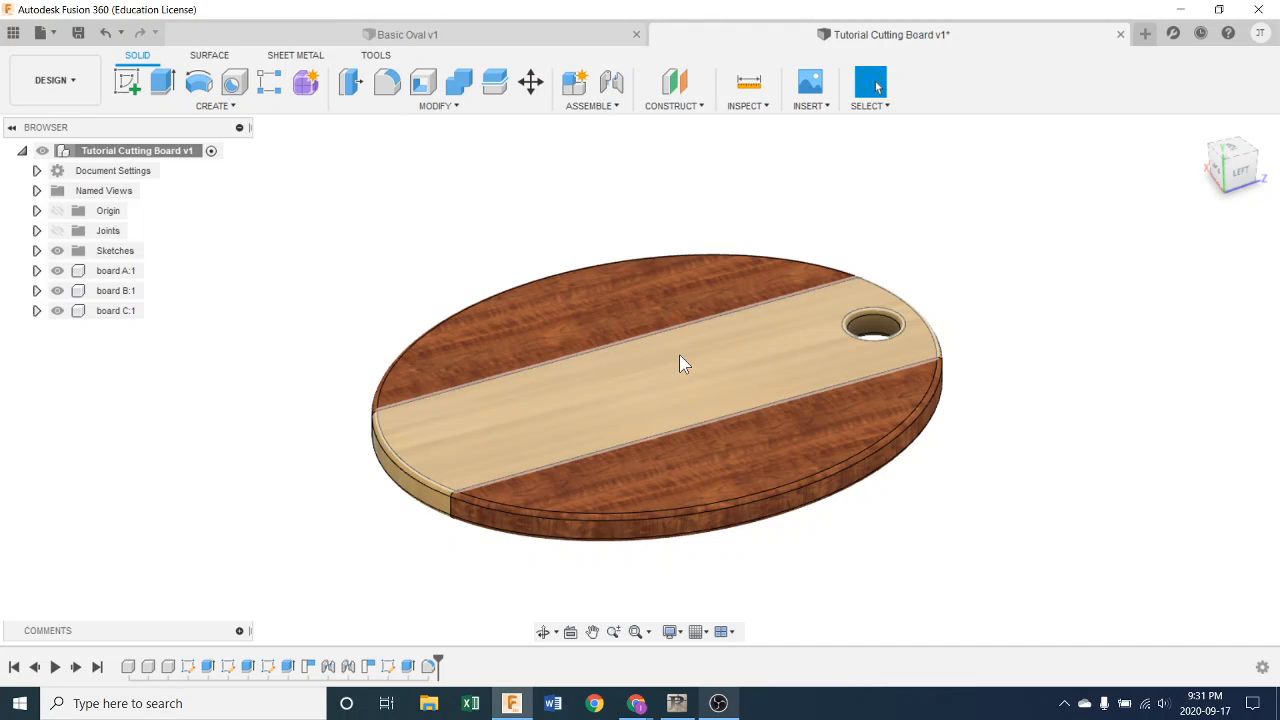
scroll(726, 377, down, 3)
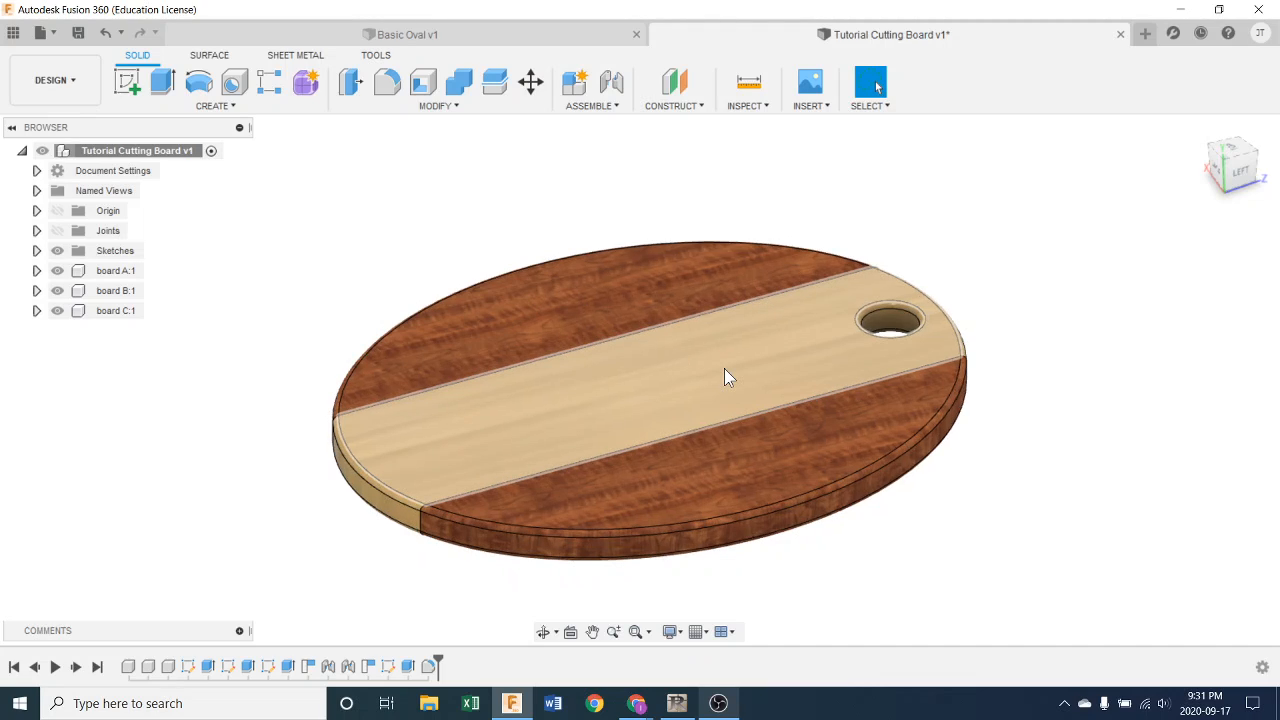